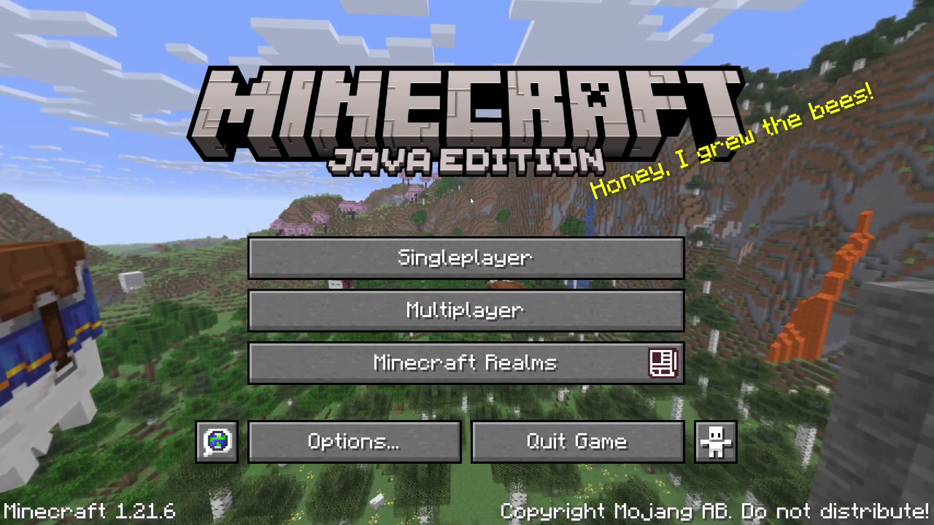
# Quit Minecraft Java Edition 1.21.6 from its title screen to the Windows desktop.
pyautogui.click(522, 425)
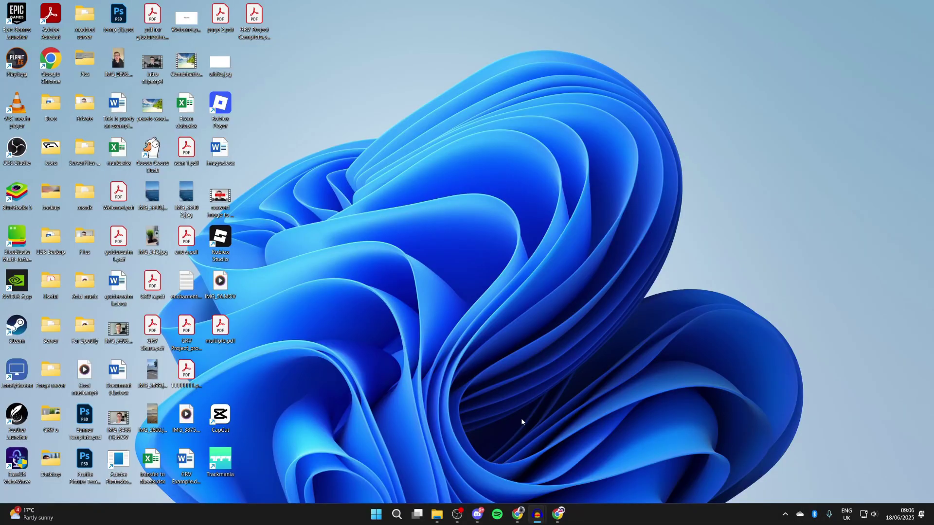
# Search 'minecraft server download' in Chrome and download minecraft_server.1.21.6 from minecraft.net.
pyautogui.click(558, 514)
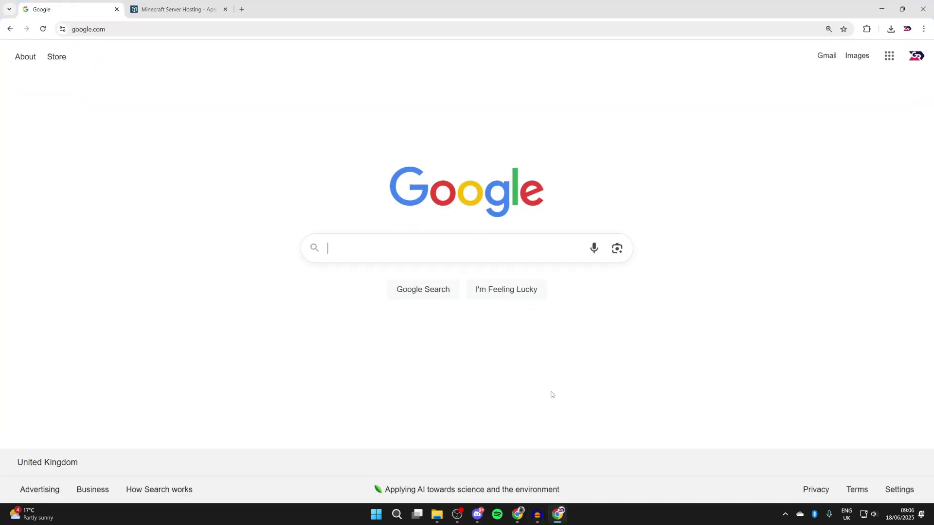
pyautogui.write('minecraft s')
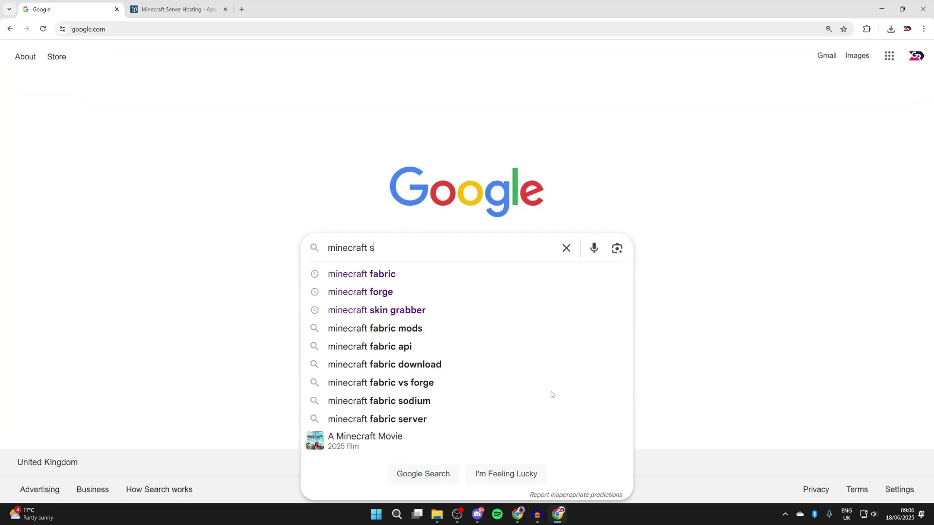
pyautogui.write('erver download')
pyautogui.press('Return')
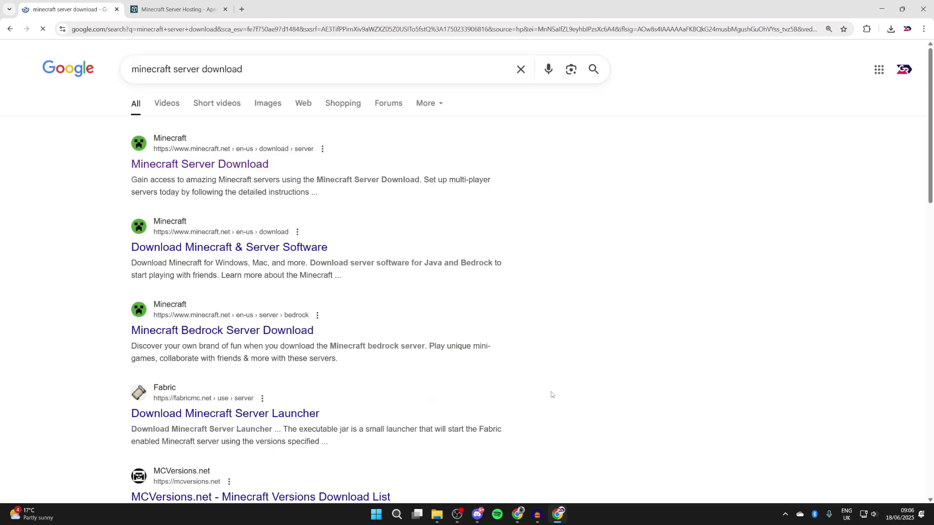
pyautogui.click(235, 170)
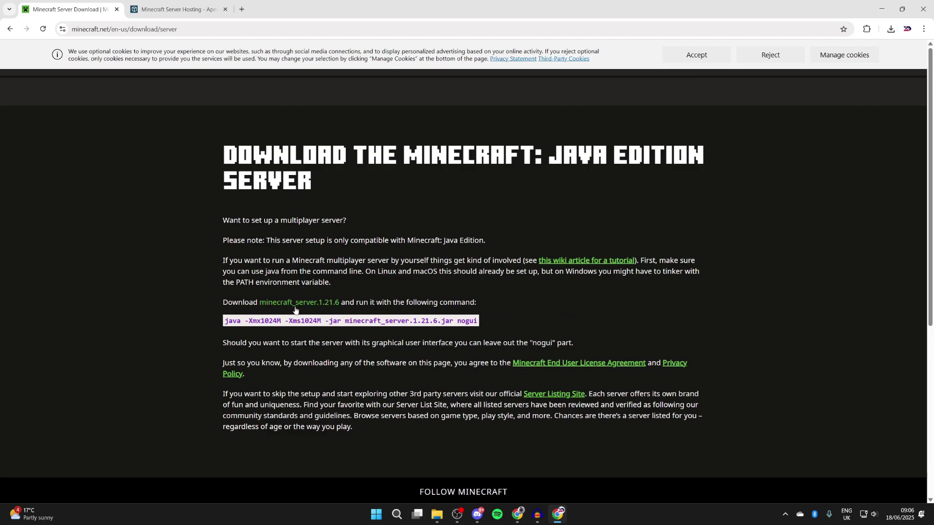
pyautogui.click(318, 307)
pyautogui.click(881, 9)
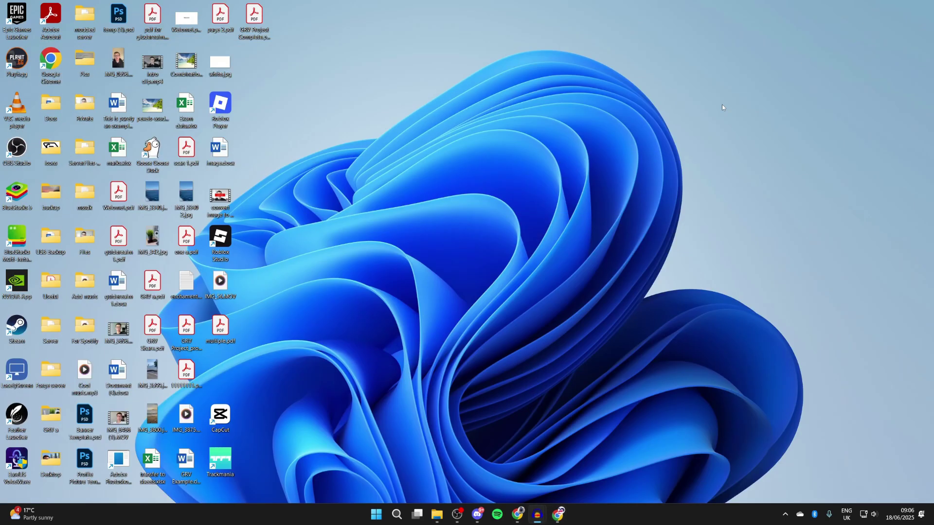
# Open the Downloads folder and select the downloaded server.jar.
pyautogui.rightClick(433, 513)
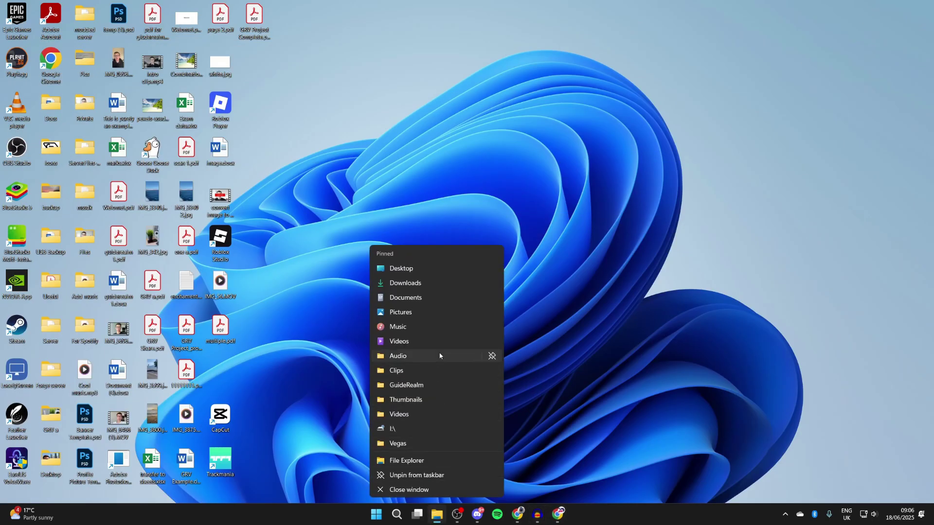
pyautogui.click(429, 284)
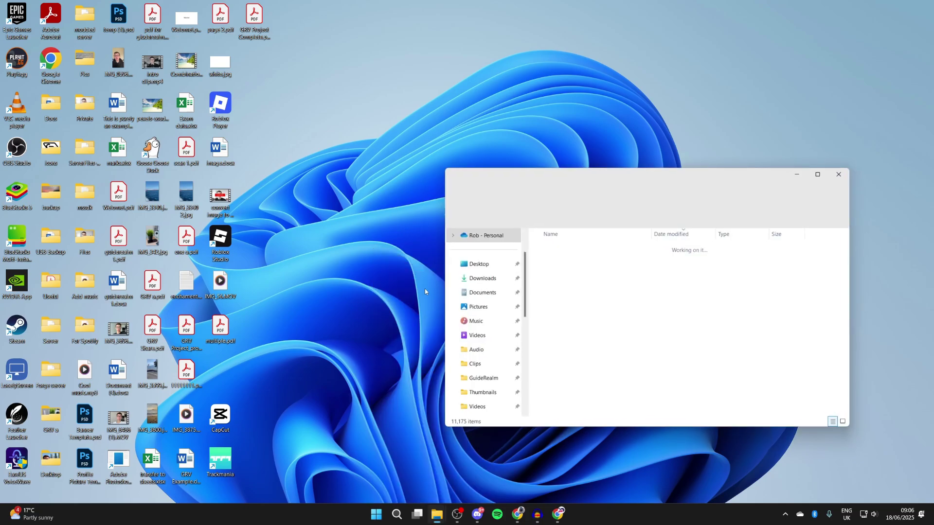
pyautogui.click(500, 250)
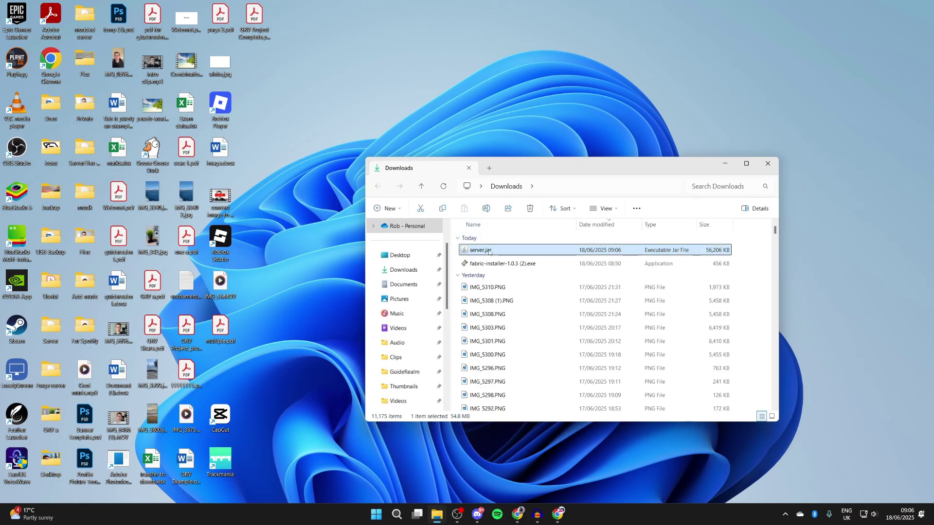
pyautogui.moveTo(532, 170); pyautogui.dragTo(657, 156)
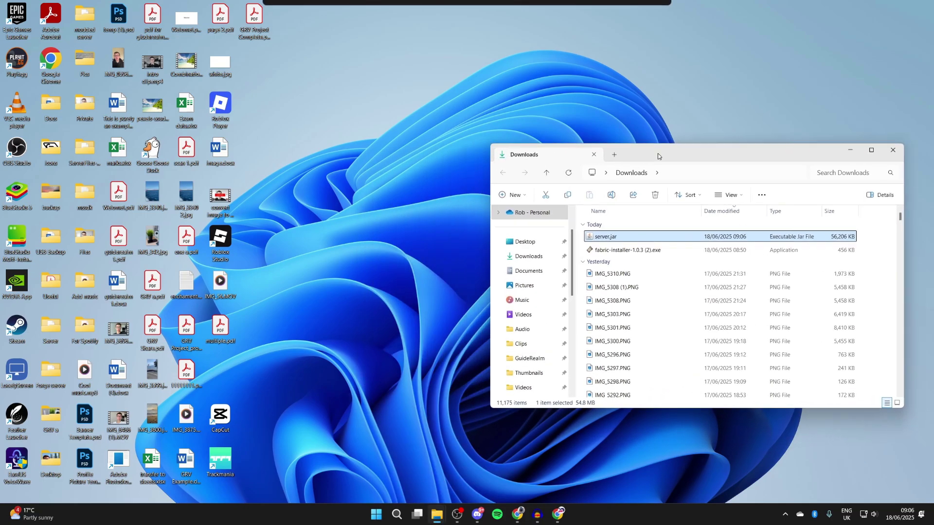
# Create a desktop folder named 'server new', move server.jar into it, and open it.
pyautogui.rightClick(301, 175)
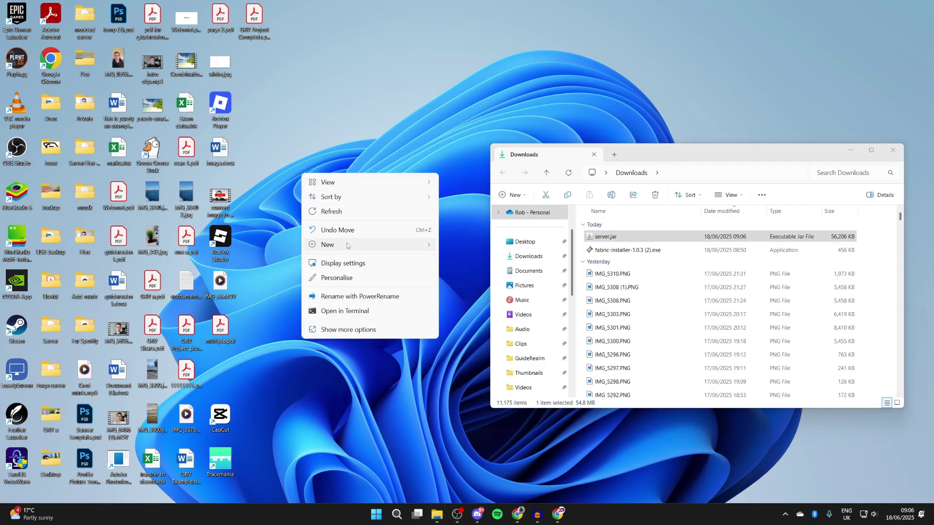
pyautogui.moveTo(347, 245)
pyautogui.click(447, 250)
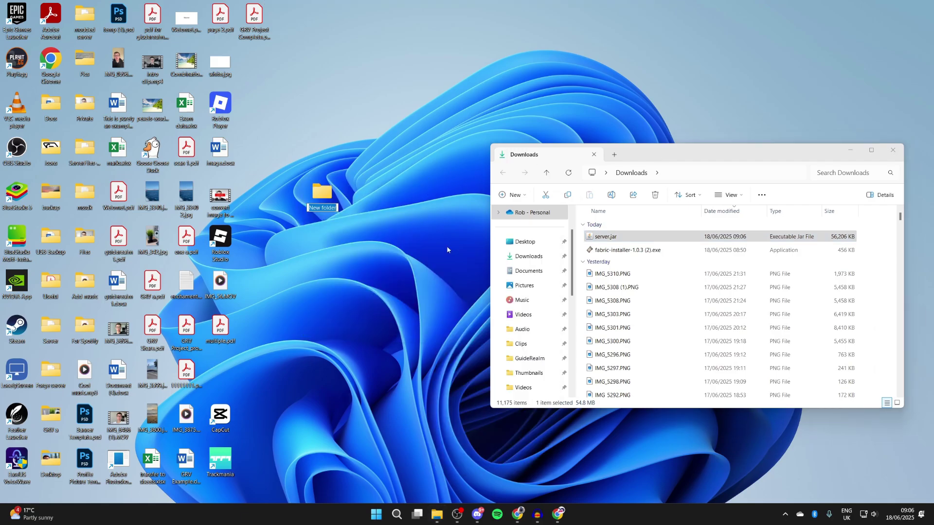
pyautogui.write('server new')
pyautogui.press('Return')
pyautogui.moveTo(583, 233); pyautogui.dragTo(312, 196)
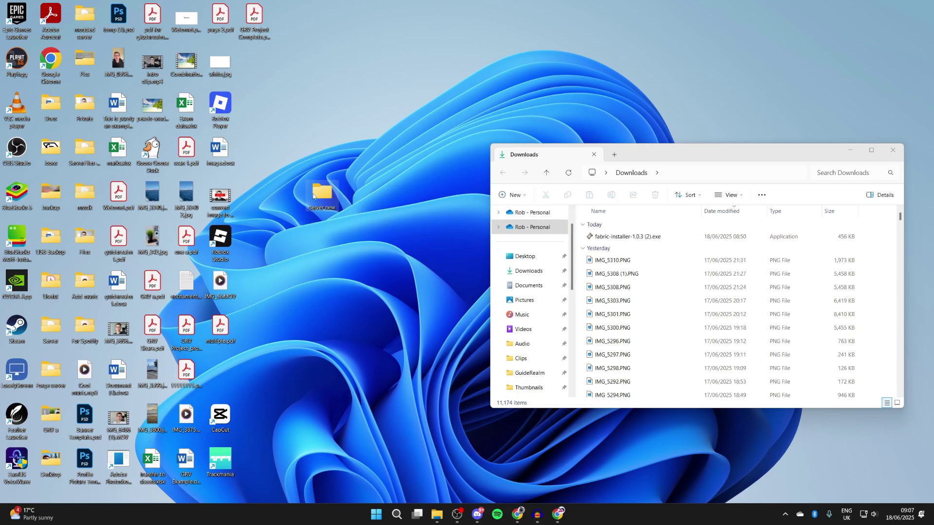
pyautogui.doubleClick(314, 195)
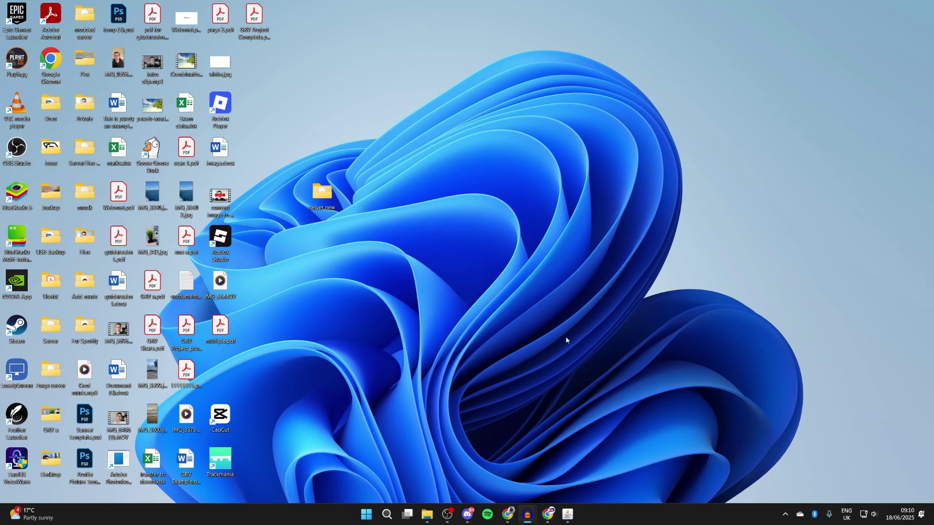
# Browse the Apex Hosting page in Chrome, then move the server new window left.
pyautogui.click(548, 514)
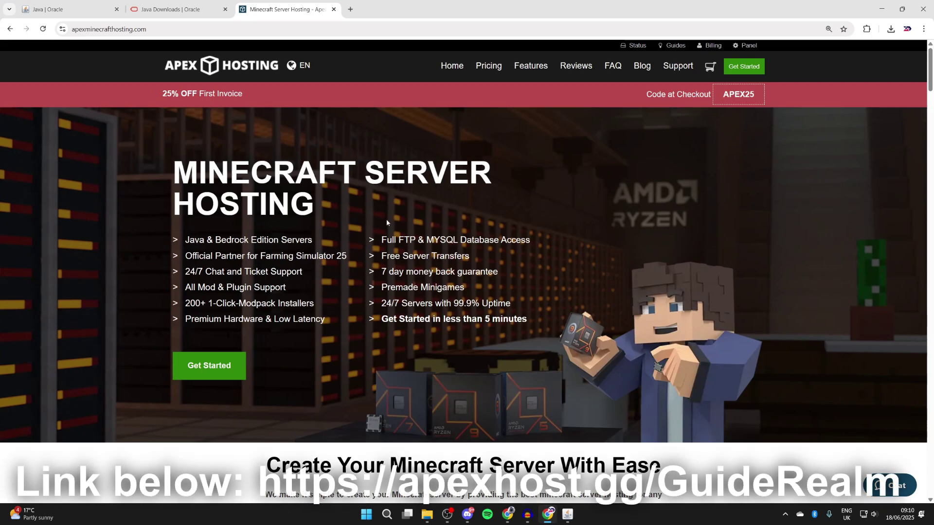
pyautogui.scroll(-5, 386, 223)
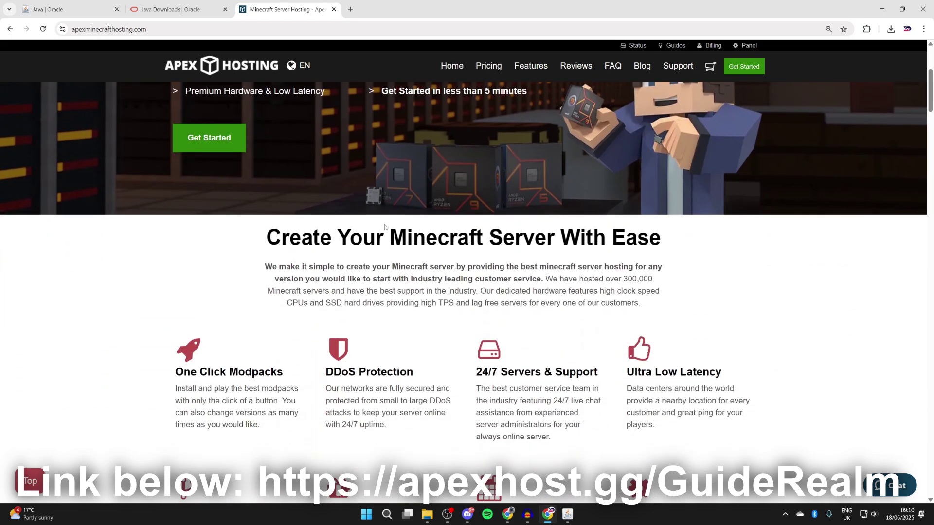
pyautogui.scroll(-3, 385, 227)
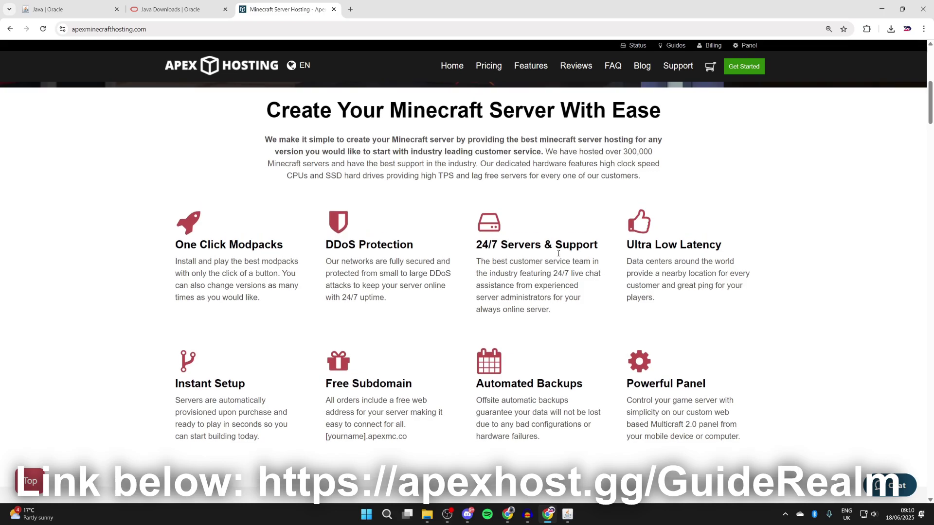
pyautogui.scroll(8, 606, 262)
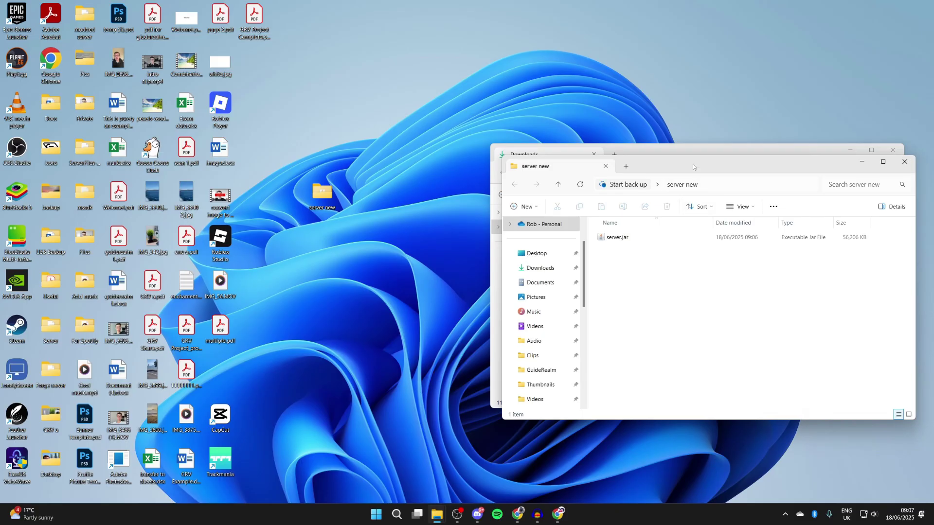
pyautogui.moveTo(680, 147); pyautogui.dragTo(461, 147)
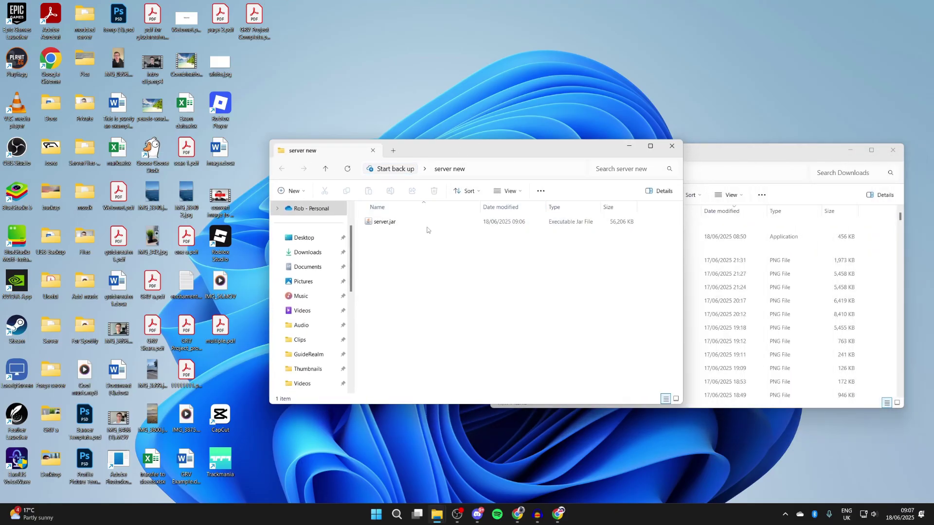
# Start the Java for desktops download on java.com, then open Oracle's developer downloads.
pyautogui.click(558, 517)
pyautogui.click(263, 29)
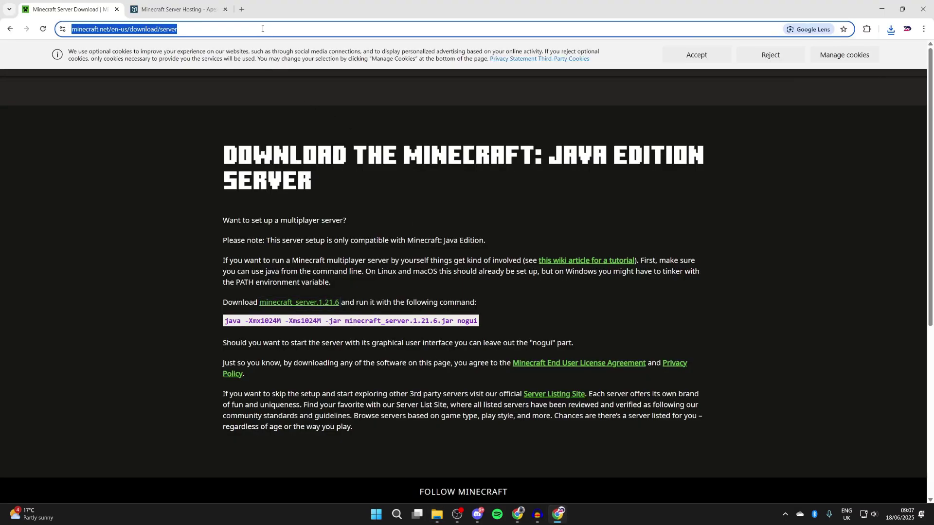
pyautogui.write('java.com')
pyautogui.press('Return')
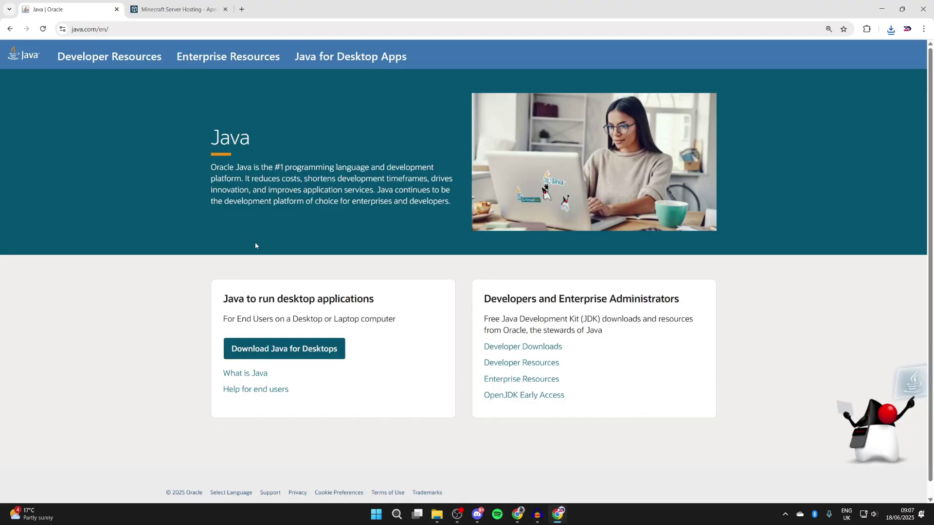
pyautogui.click(290, 350)
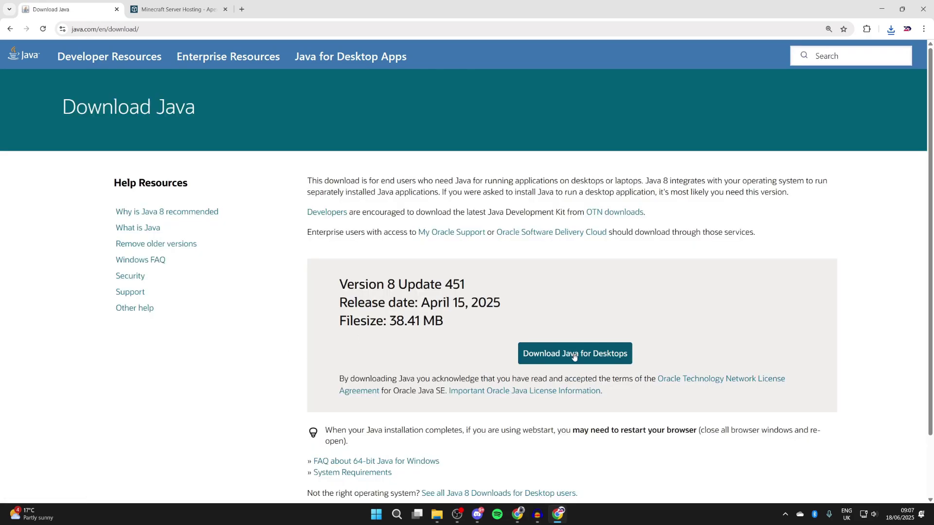
pyautogui.click(574, 355)
pyautogui.click(9, 29)
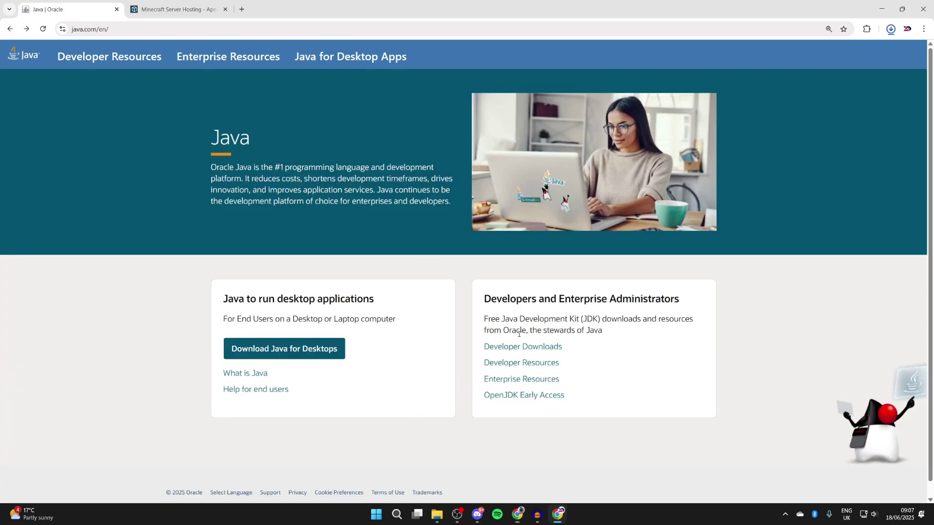
pyautogui.click(520, 349)
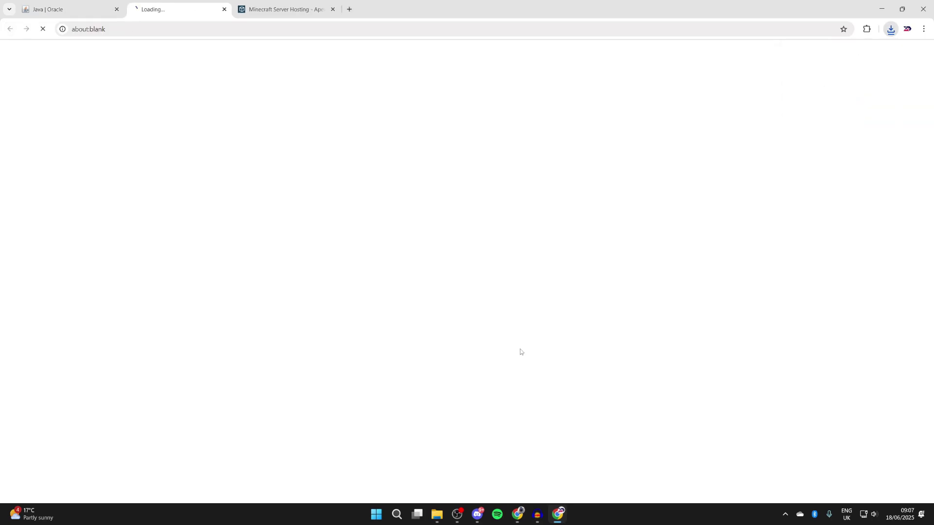
# Download the JDK 24 Windows x64 installer from Oracle's Java Downloads page.
pyautogui.scroll(-3, 470, 336)
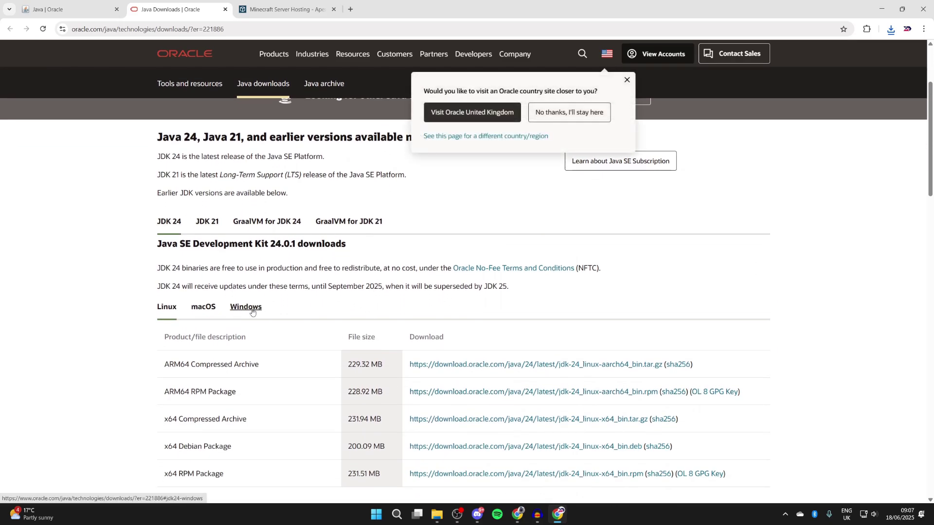
pyautogui.click(262, 313)
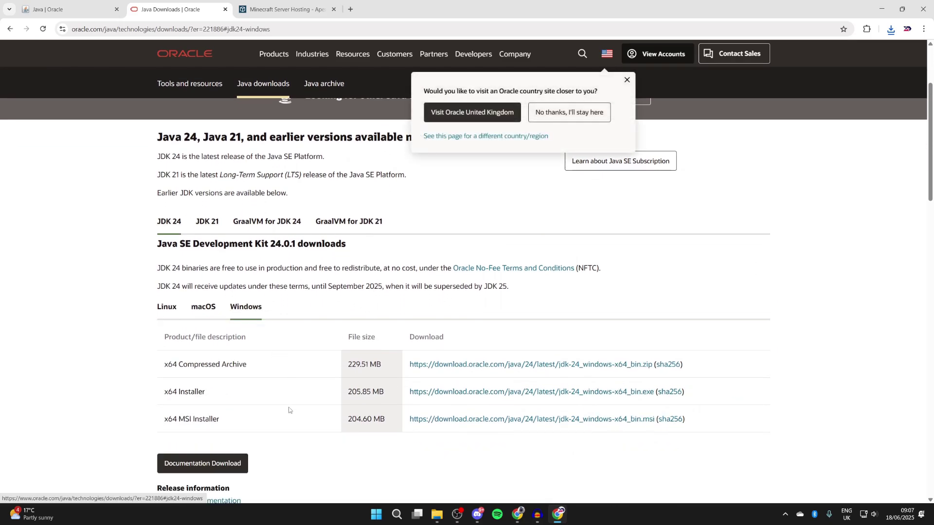
pyautogui.click(443, 396)
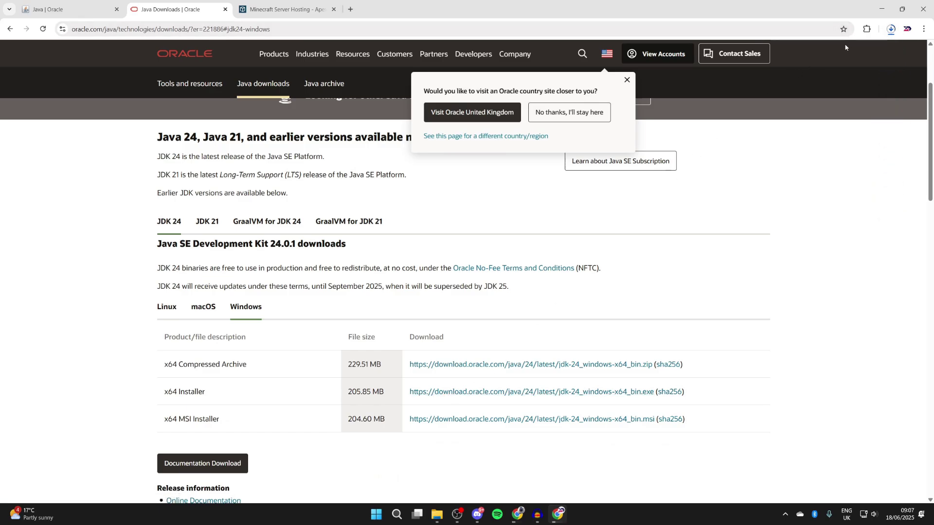
pyautogui.click(882, 9)
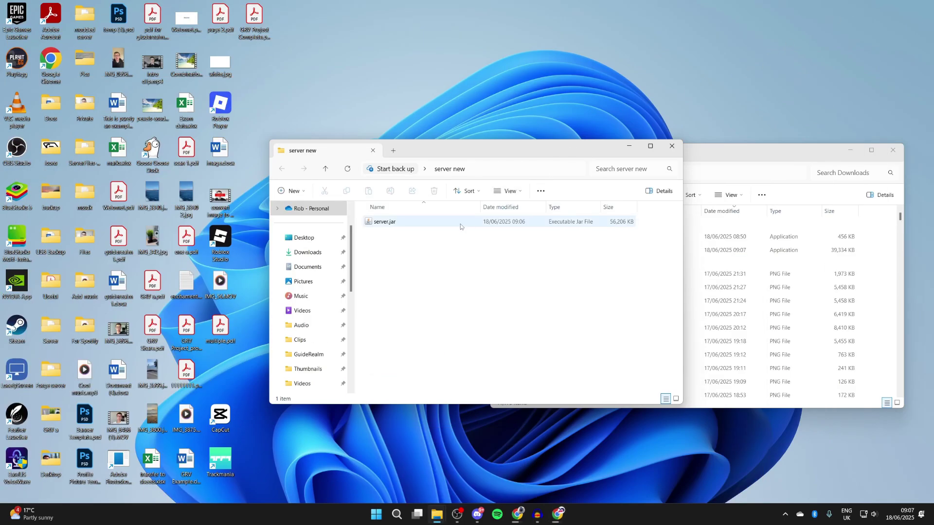
# Set server.jar to open with Java(TM) Platform SE binary and run it once.
pyautogui.click(460, 223)
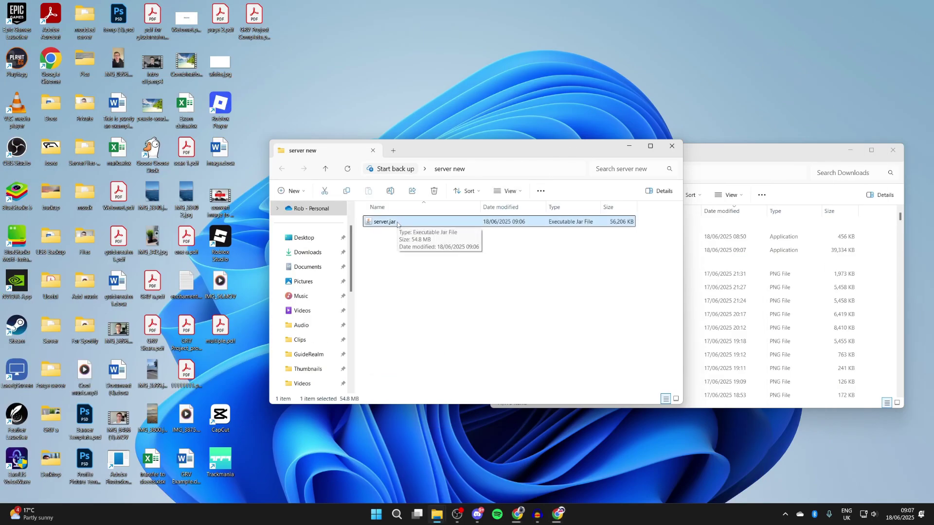
pyautogui.rightClick(397, 224)
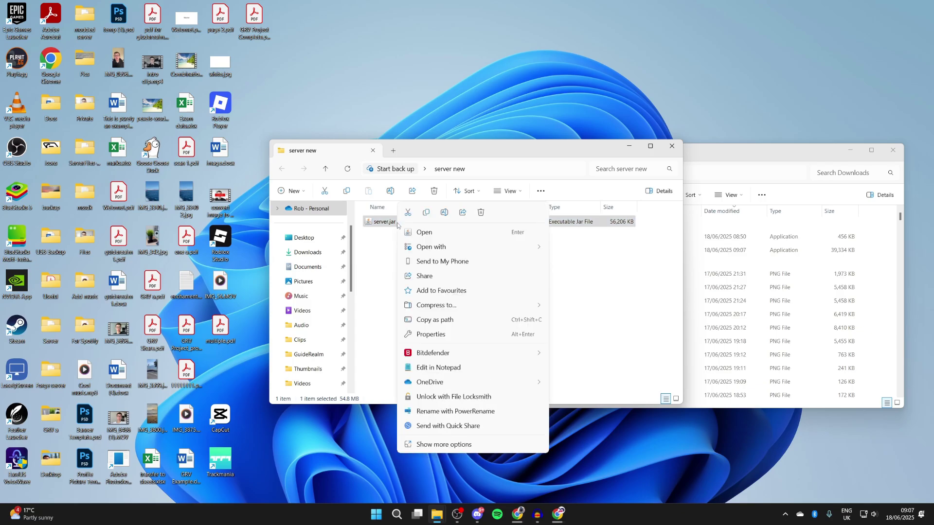
pyautogui.moveTo(445, 254)
pyautogui.click(573, 272)
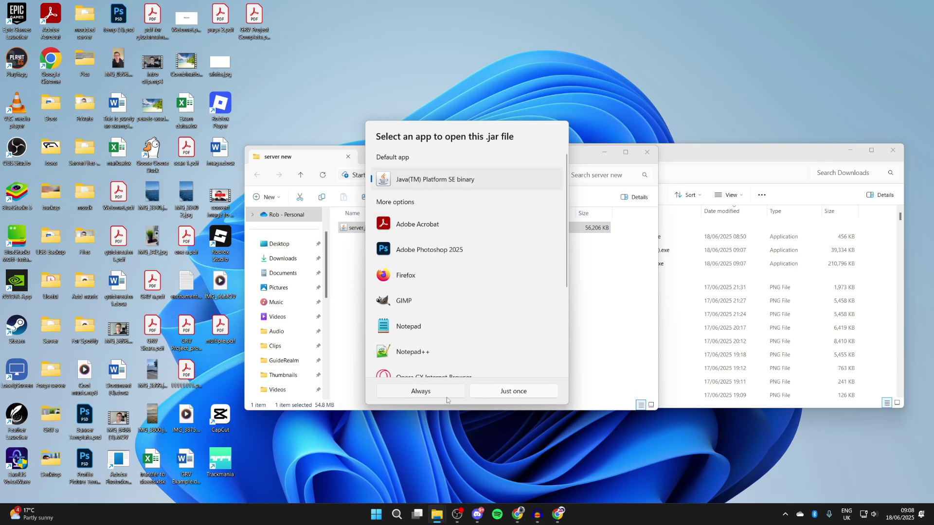
pyautogui.click(438, 391)
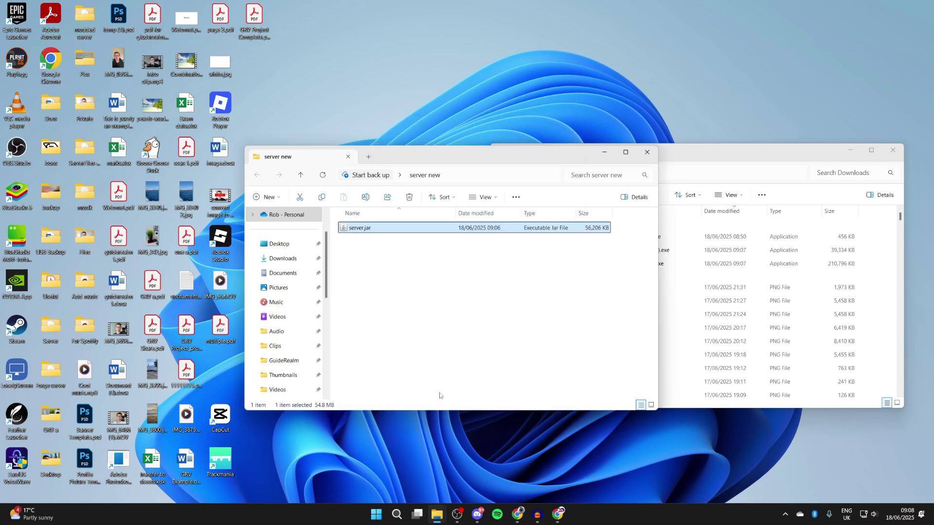
pyautogui.click(390, 266)
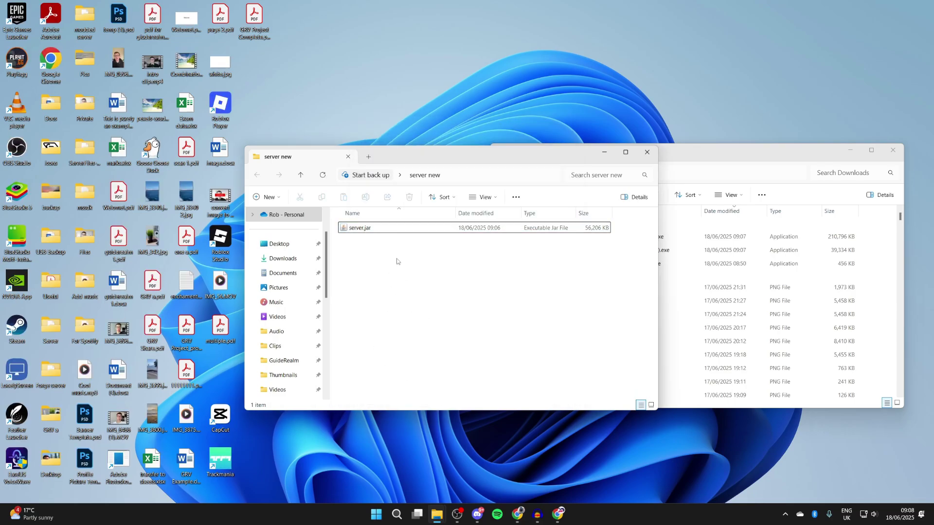
pyautogui.doubleClick(380, 229)
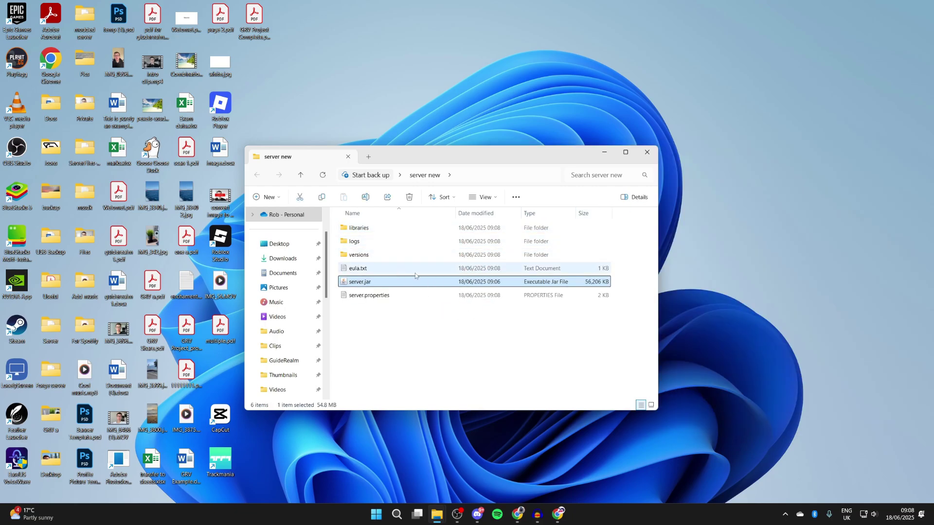
# Change eula.txt to eula=true in Notepad, save it, and close the editor.
pyautogui.doubleClick(371, 271)
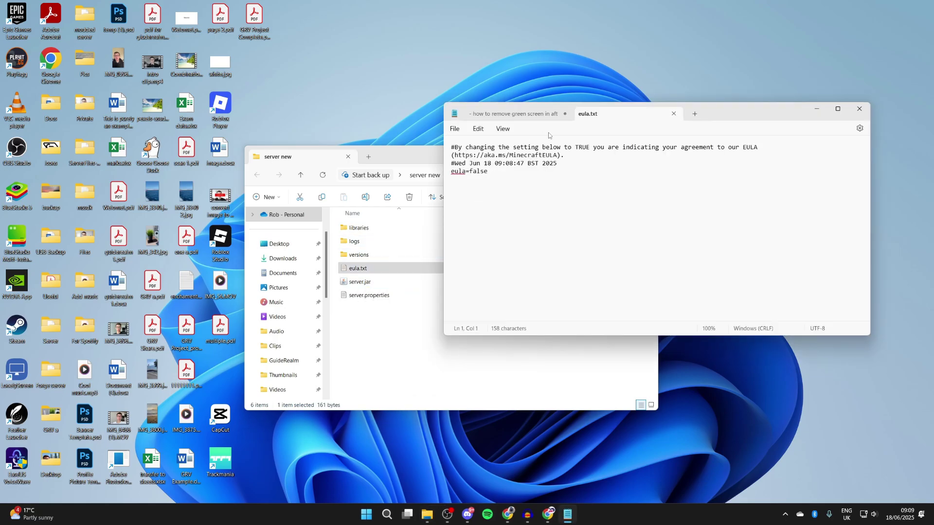
pyautogui.click(498, 173)
pyautogui.write('true')
pyautogui.click(454, 129)
pyautogui.click(475, 189)
pyautogui.click(859, 109)
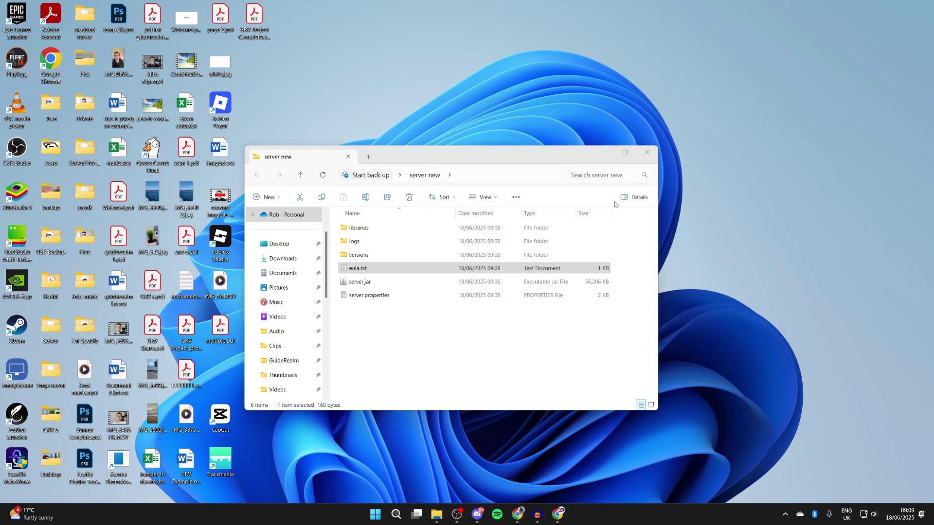
pyautogui.click(454, 296)
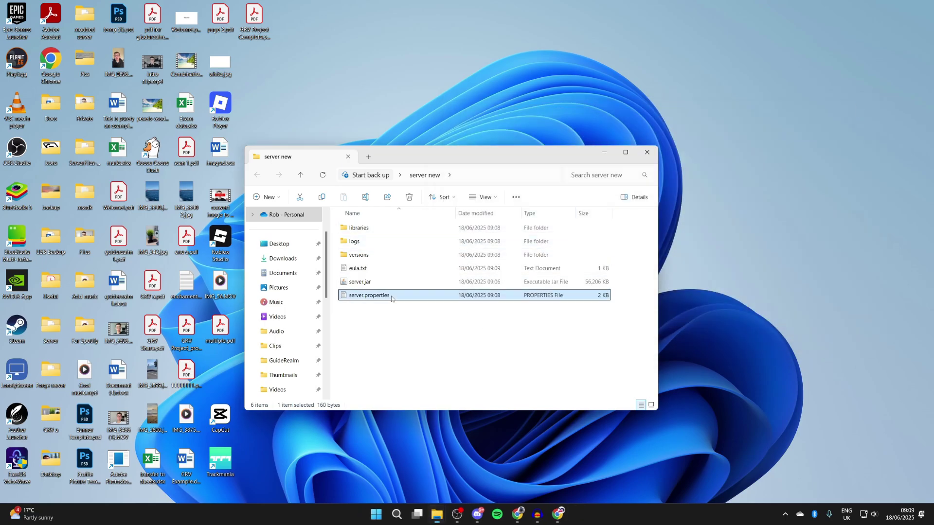
# Open server.properties in Notepad.
pyautogui.rightClick(375, 297)
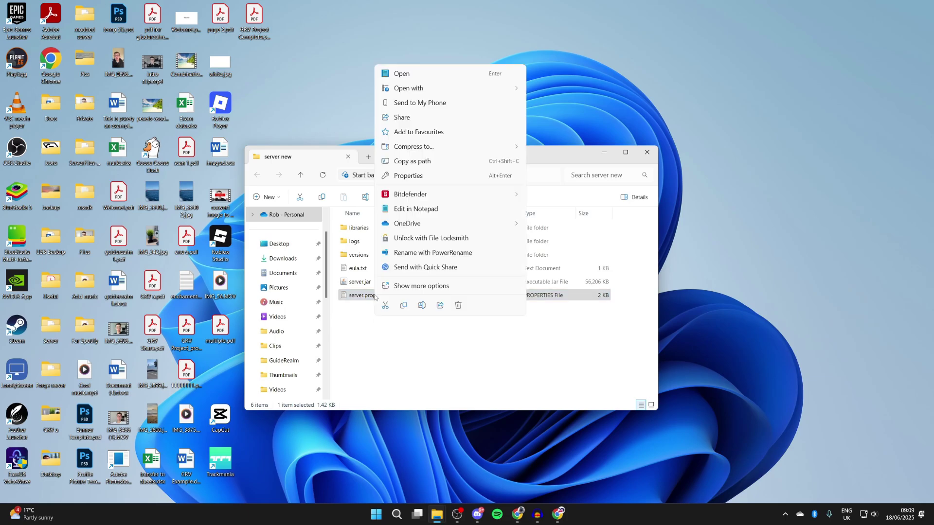
pyautogui.moveTo(419, 88)
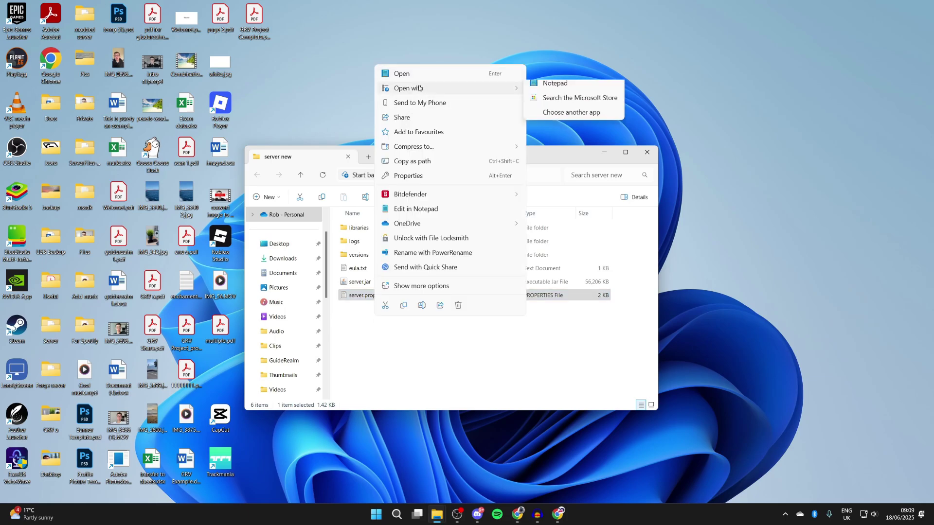
pyautogui.click(560, 88)
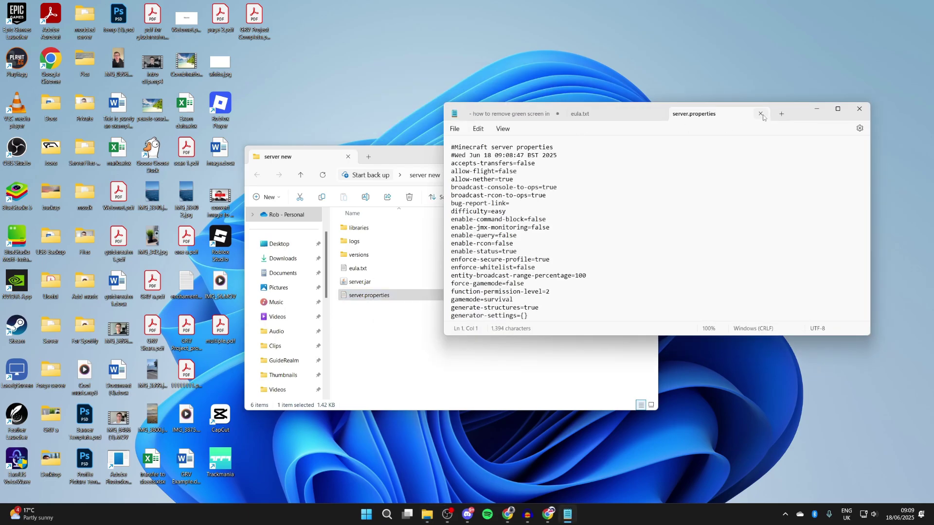
pyautogui.moveTo(793, 111); pyautogui.dragTo(633, 177)
pyautogui.scroll(-1, 421, 223)
pyautogui.scroll(1, 420, 223)
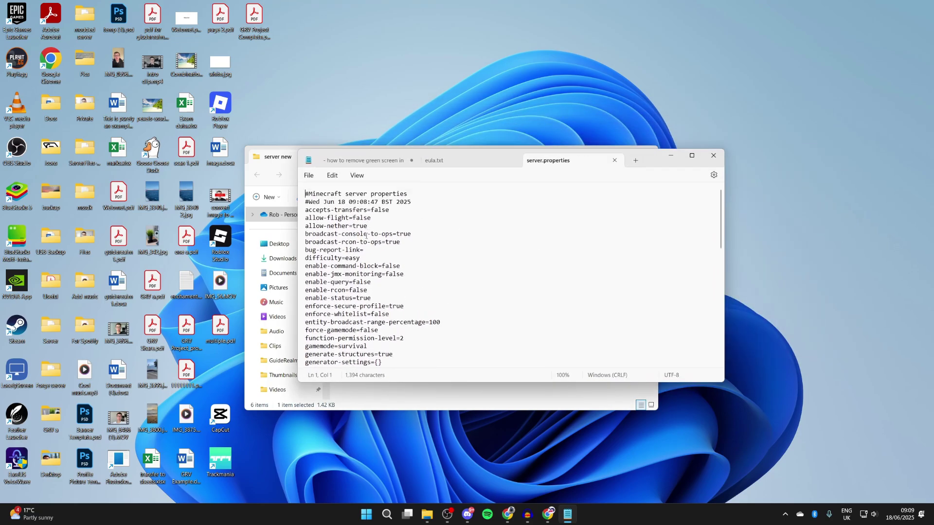
# Change difficulty=easy to difficulty=hard, save server.properties, and close Notepad.
pyautogui.click(364, 258)
pyautogui.press('BackSpace')
pyautogui.press('BackSpace')
pyautogui.press('BackSpace')
pyautogui.press('BackSpace')
pyautogui.write('har')
pyautogui.scroll(-8, 365, 258)
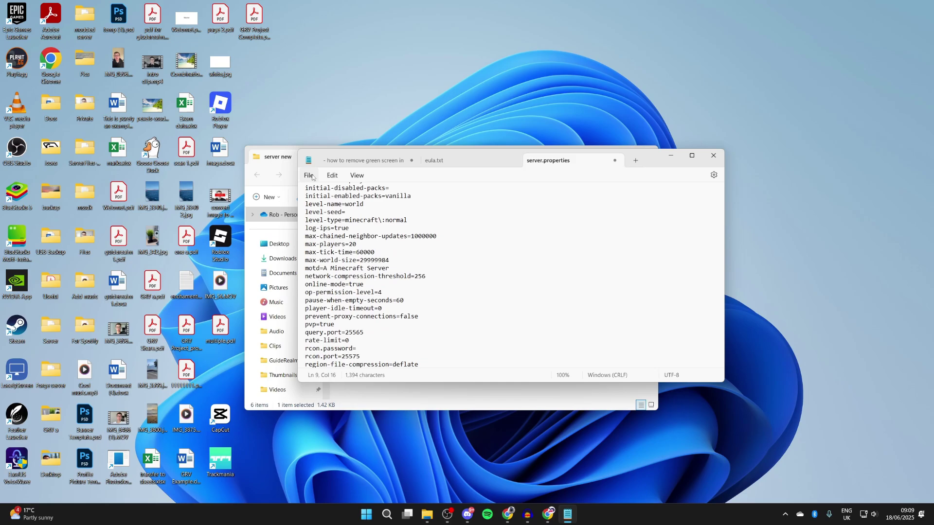
pyautogui.click(310, 176)
pyautogui.click(332, 234)
pyautogui.click(713, 156)
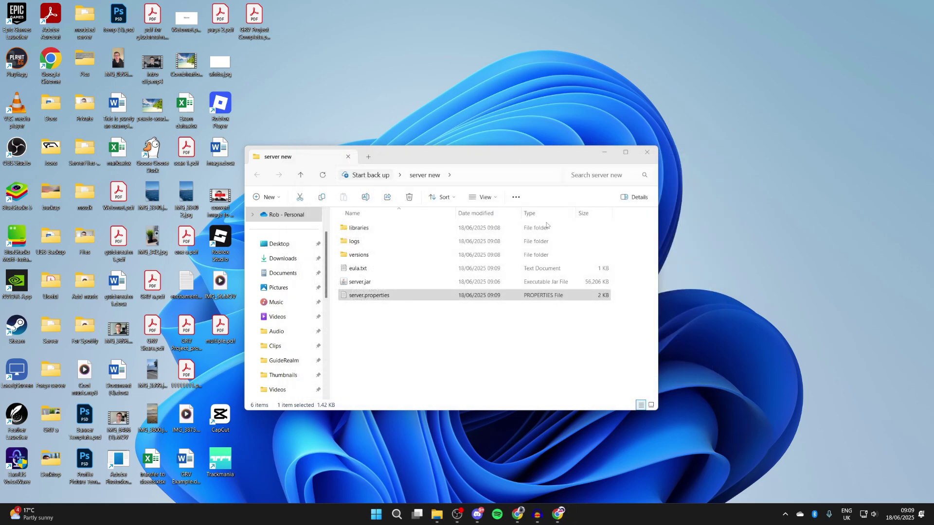
# Start the server from server.jar, then search 'min' for the Minecraft Launcher.
pyautogui.doubleClick(399, 281)
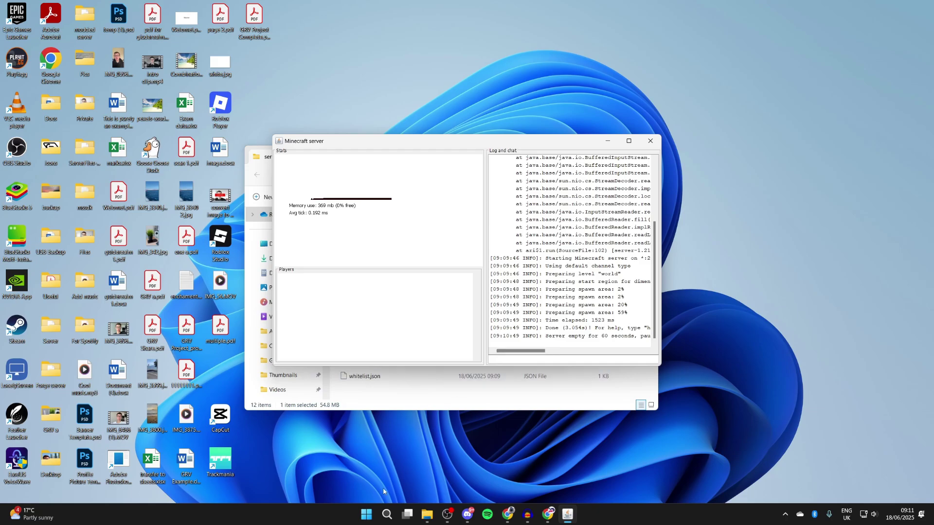
pyautogui.click(387, 514)
pyautogui.write('min')
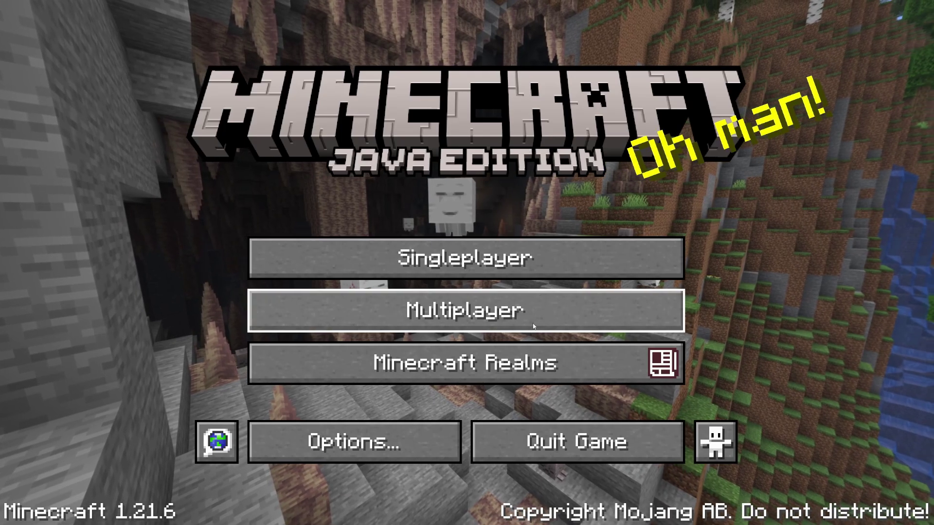
# In Multiplayer, add a server entry with the address localhost.
pyautogui.click(532, 323)
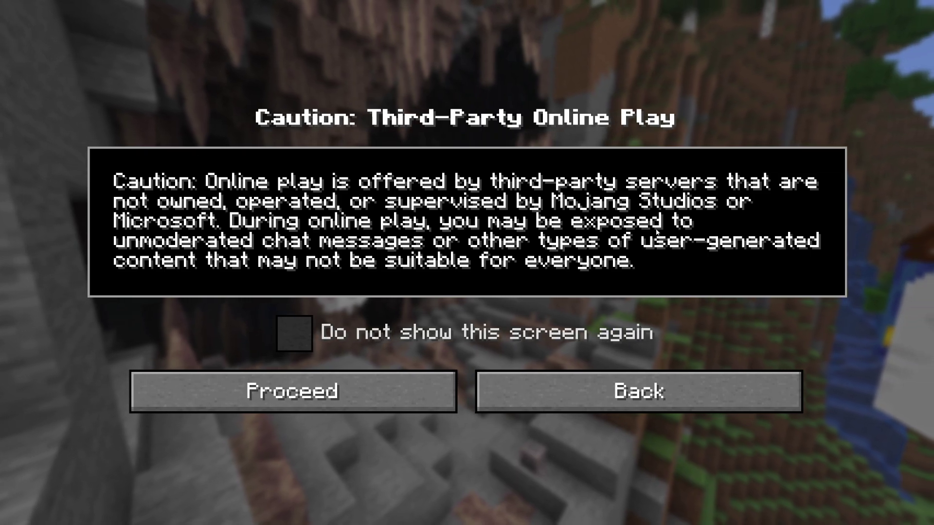
pyautogui.click(384, 396)
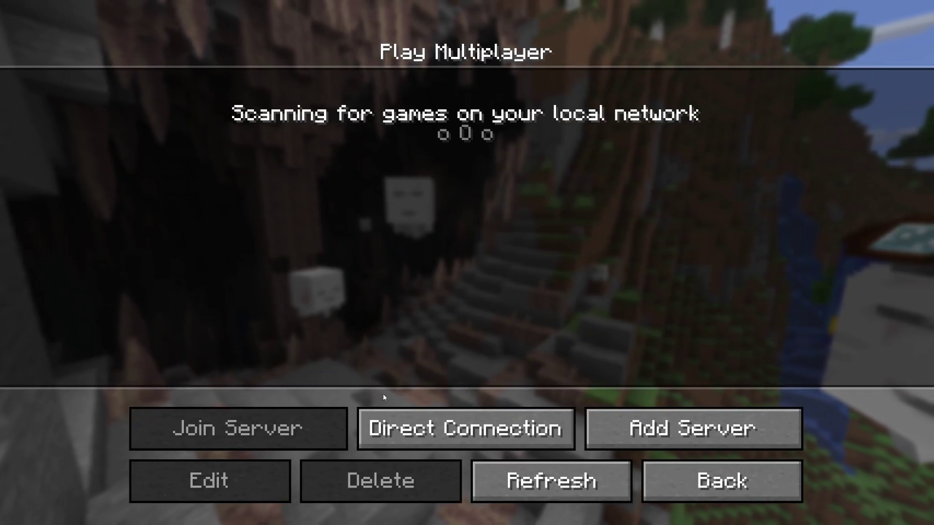
pyautogui.click(714, 416)
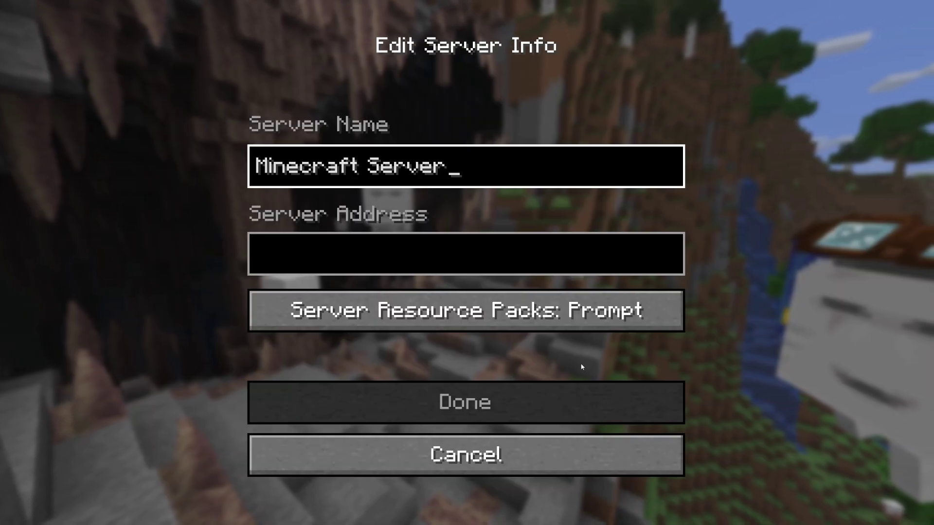
pyautogui.click(347, 257)
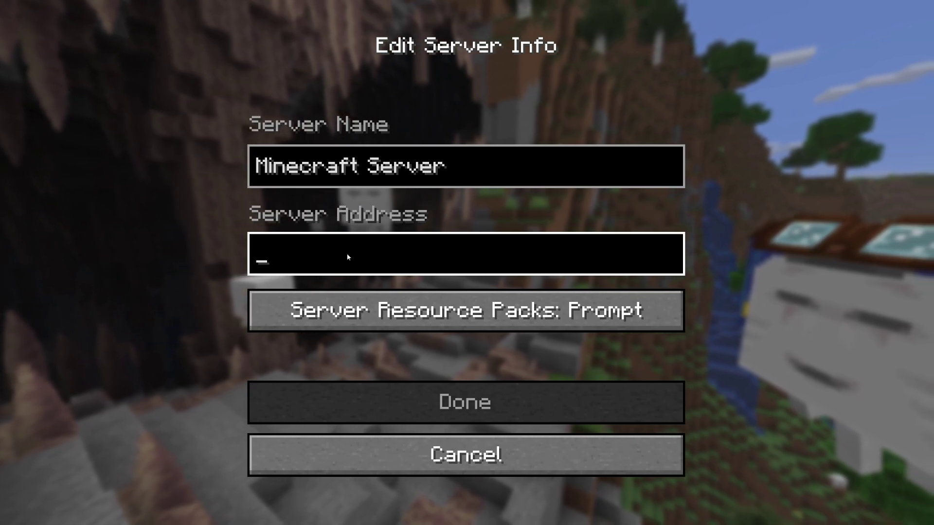
pyautogui.write('localhost')
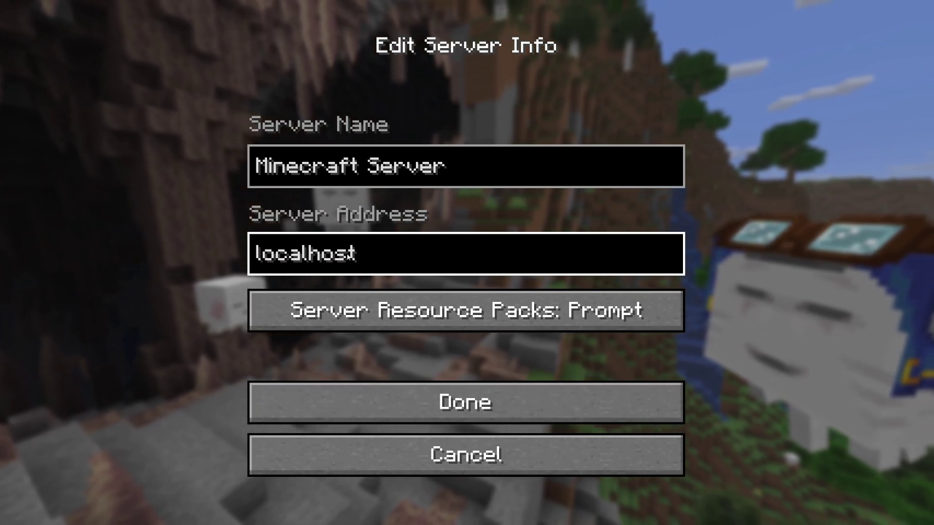
pyautogui.click(457, 403)
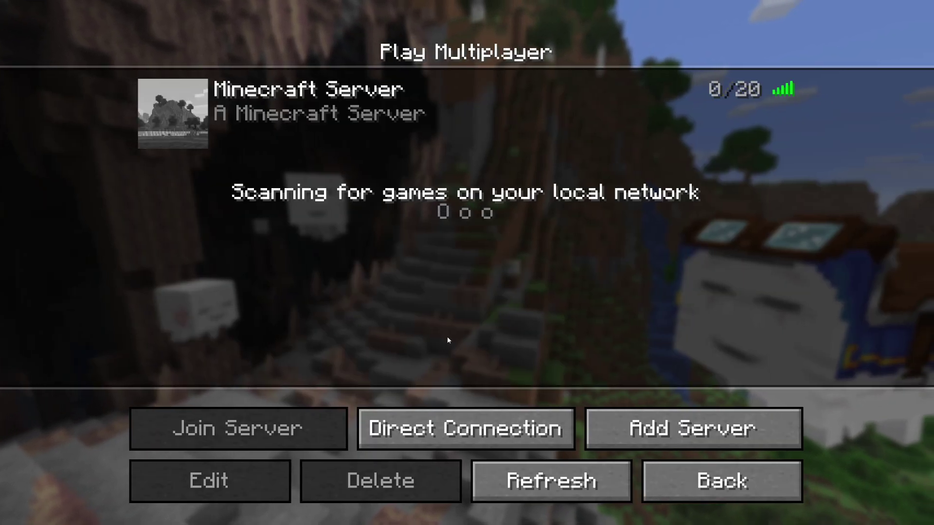
# Join the Minecraft Server at localhost, break a grass block, then open the Game Menu.
pyautogui.click(309, 112)
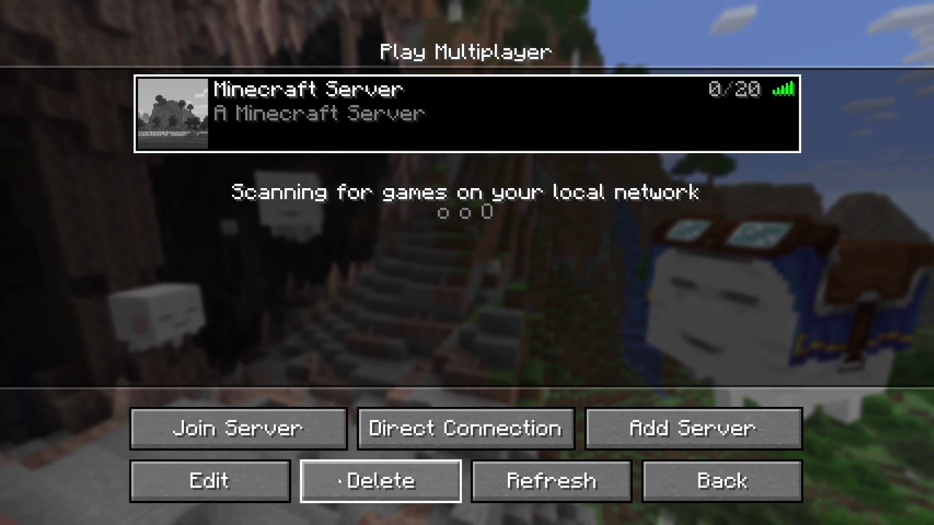
pyautogui.click(297, 417)
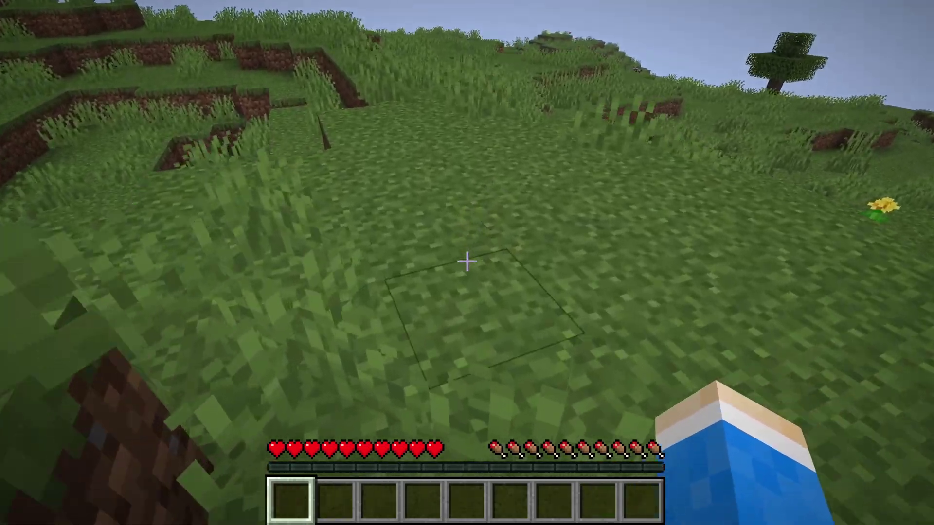
pyautogui.moveTo(467, 263); pyautogui.dragTo(467, 263)
pyautogui.press('Escape')
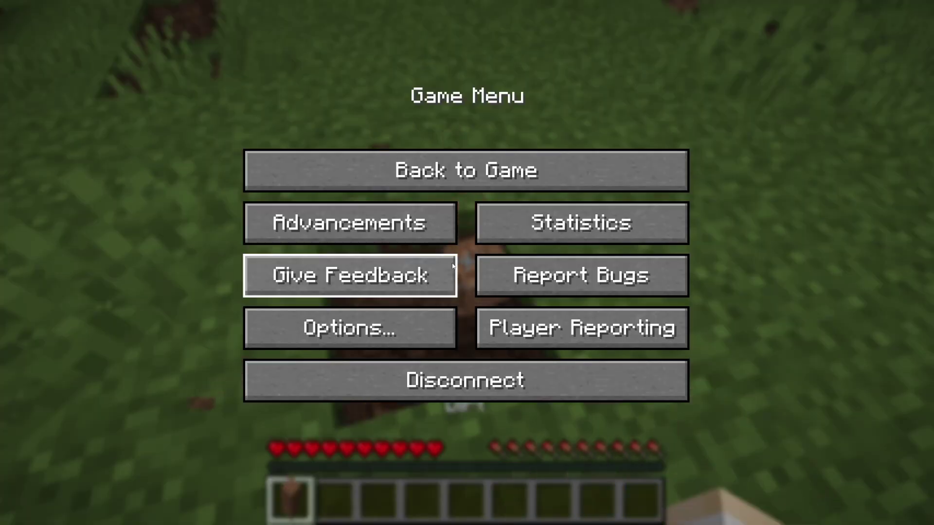